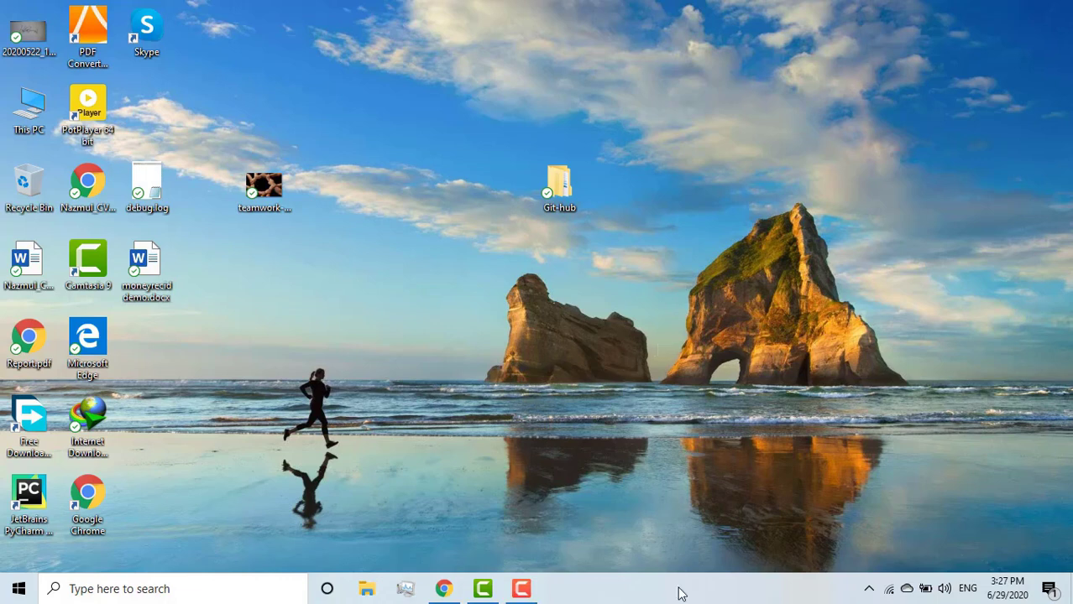
# Switch to Chrome and look over the GitLab homepage.
pyautogui.click(446, 589)
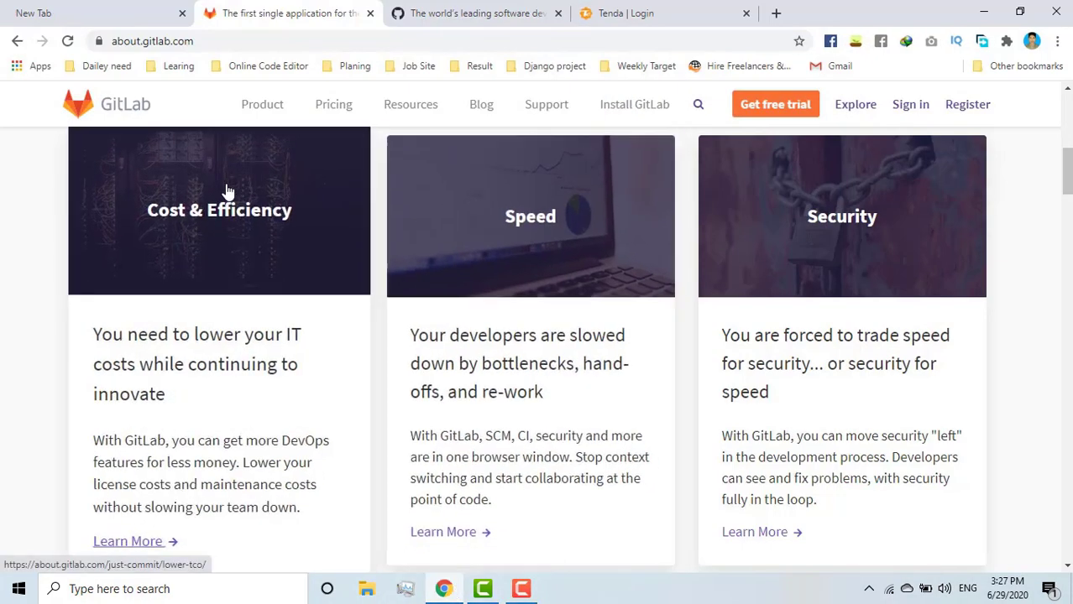
pyautogui.scroll(2, 227, 192)
pyautogui.scroll(5, 226, 193)
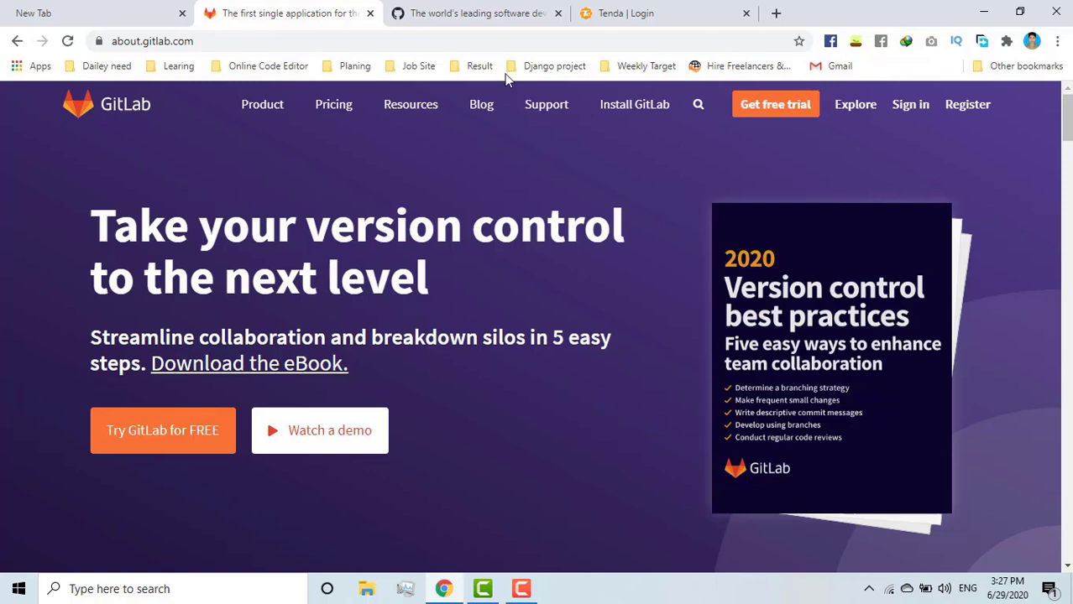
# Show the GitHub homepage and look at the username, email and password fields of its sign-up form.
pyautogui.click(495, 24)
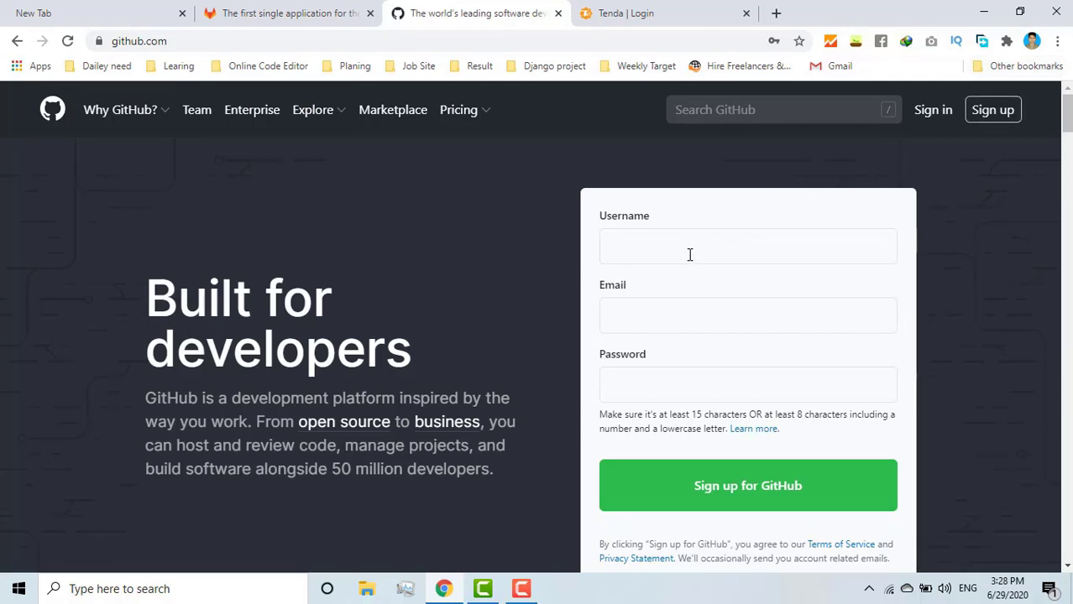
pyautogui.click(668, 308)
pyautogui.click(671, 389)
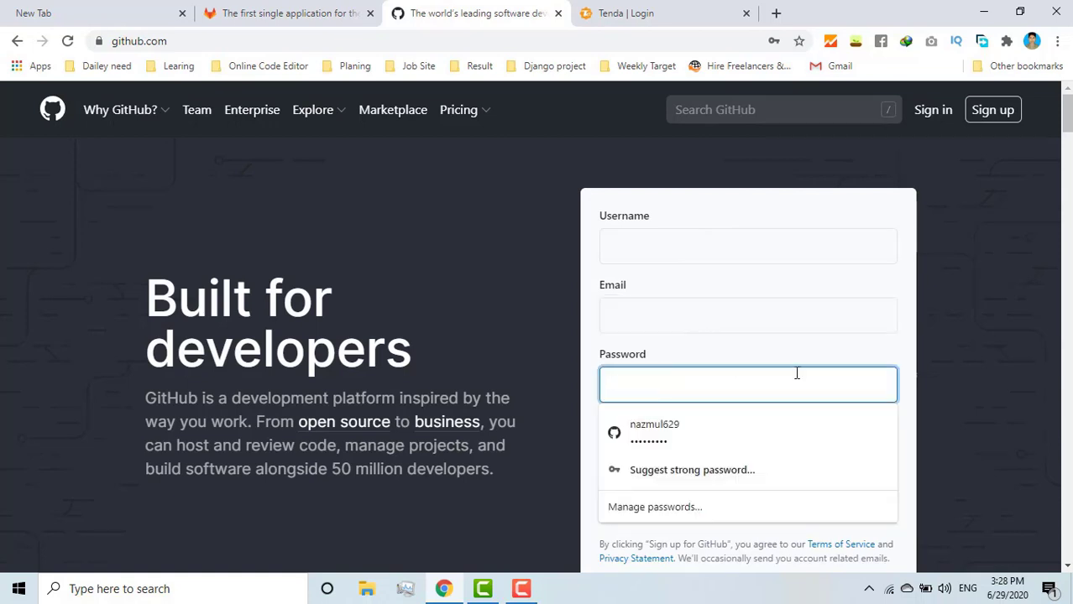
pyautogui.click(972, 336)
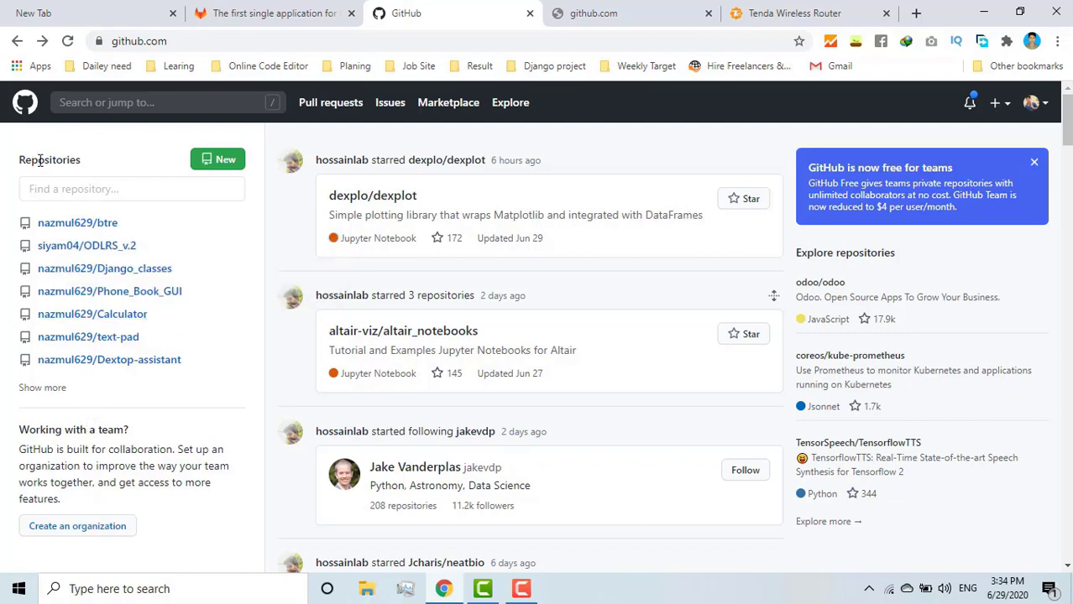
# Start creating a new repository from the GitHub dashboard.
pyautogui.click(225, 162)
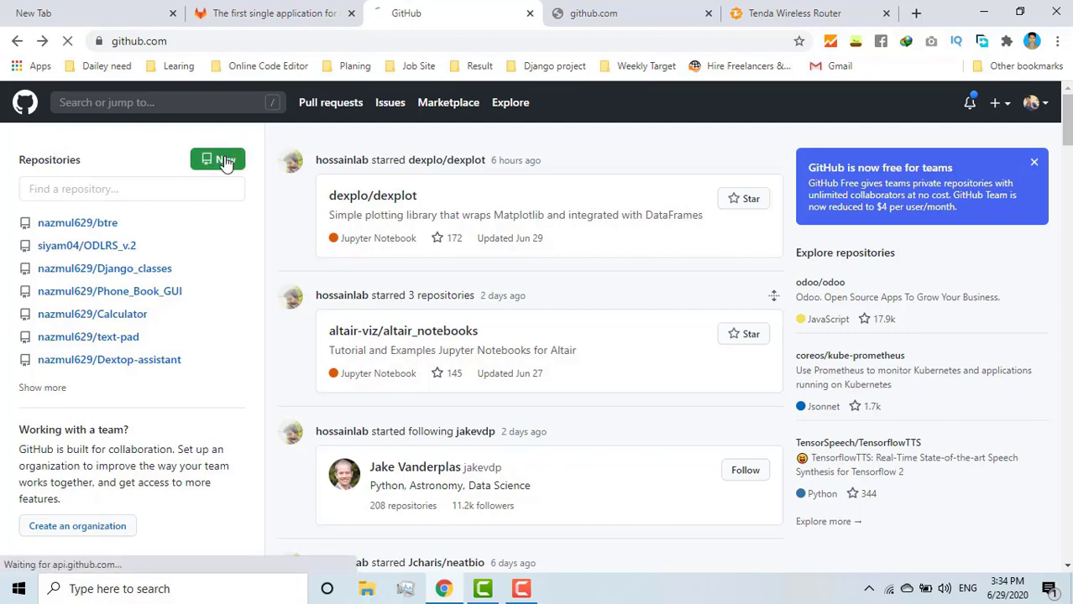
pyautogui.click(997, 106)
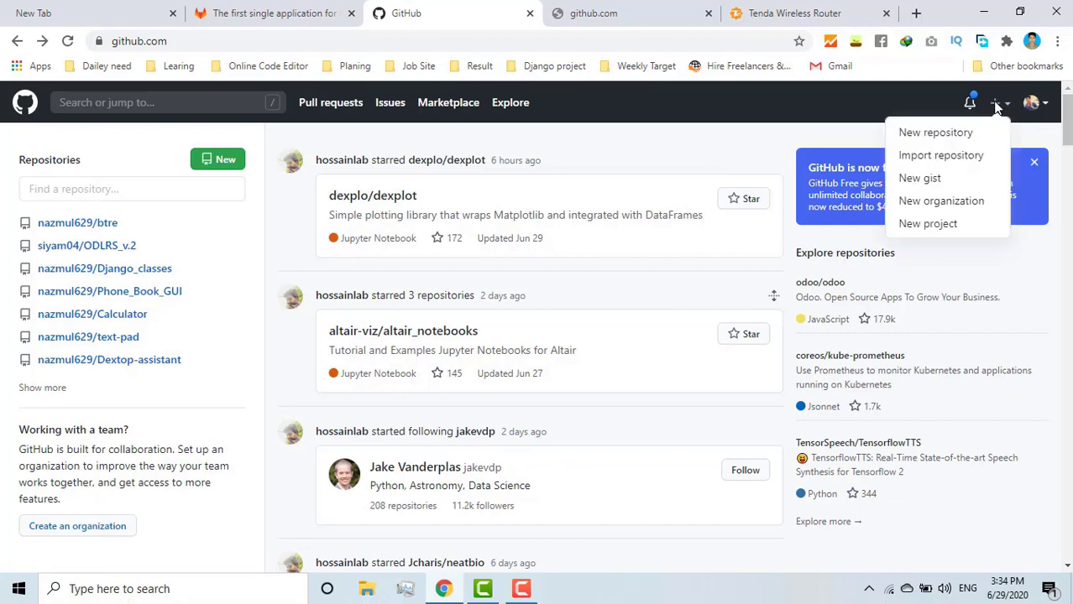
pyautogui.click(935, 133)
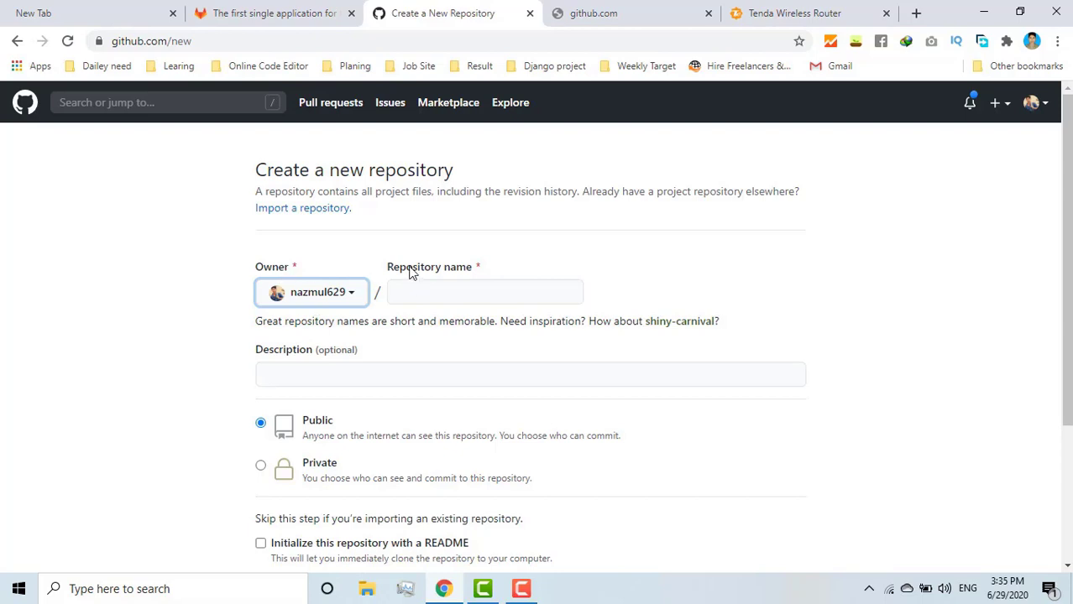
# Enter git-learn as the new repository's name.
pyautogui.moveTo(402, 267); pyautogui.dragTo(461, 282)
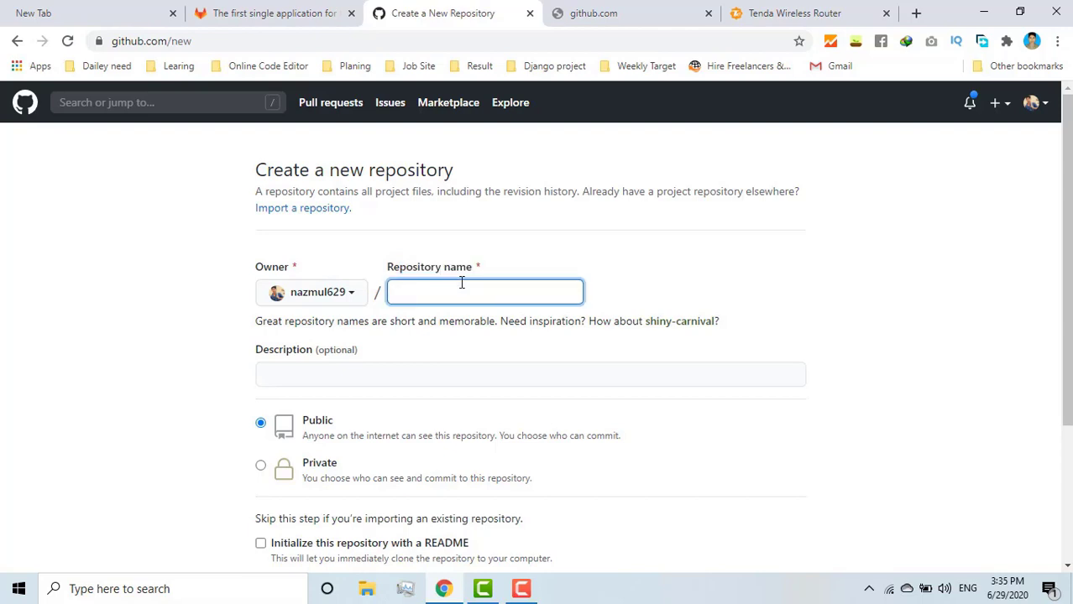
pyautogui.write('git-learn')
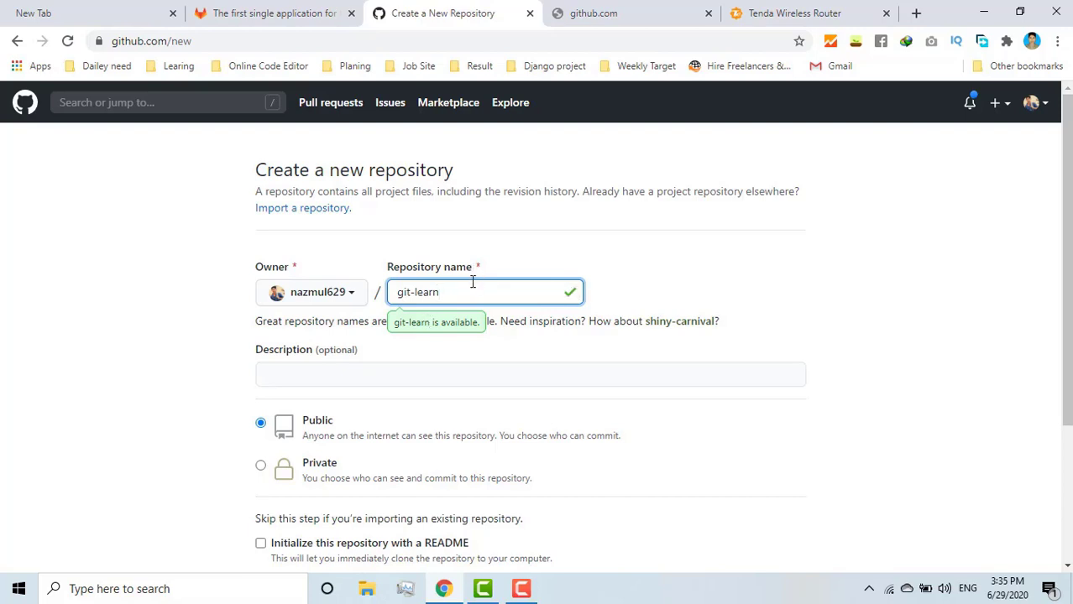
pyautogui.moveTo(446, 291); pyautogui.dragTo(393, 289)
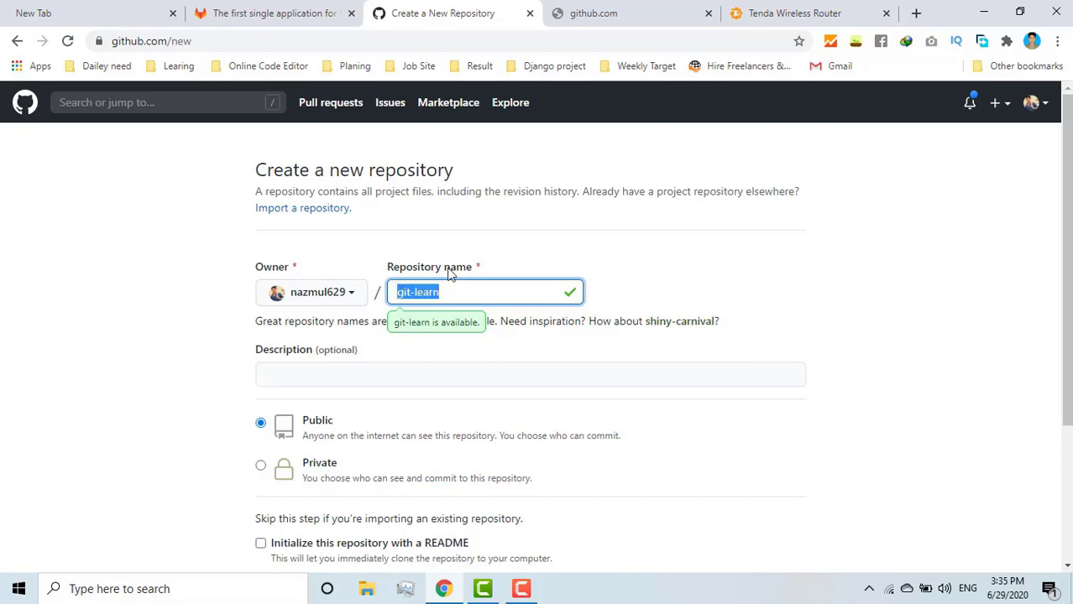
pyautogui.click(526, 284)
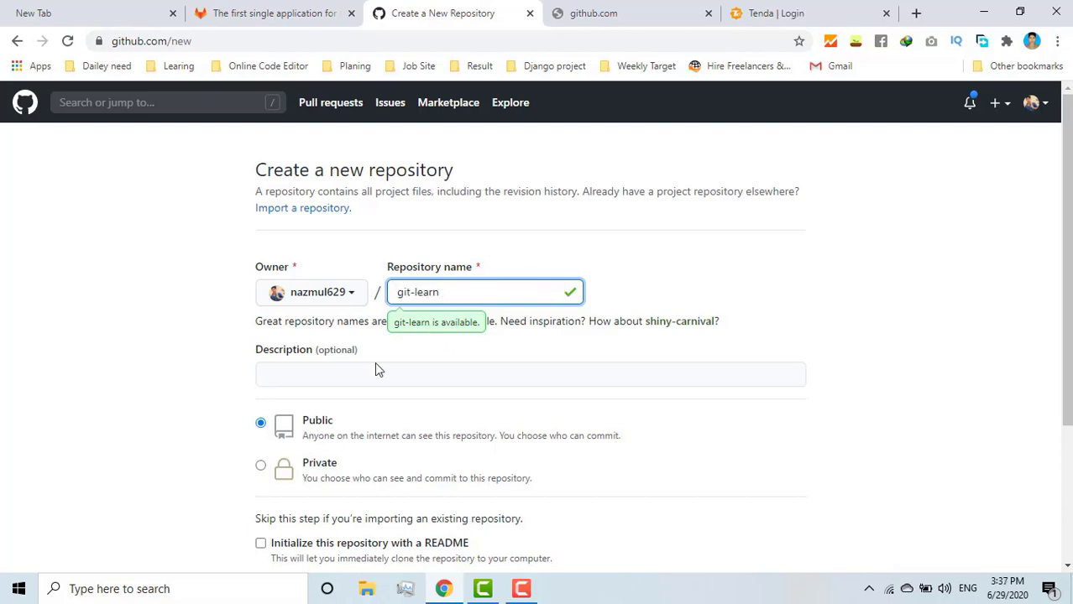
# Try the Private visibility option and return the repository to Public, leaving the description empty.
pyautogui.click(377, 365)
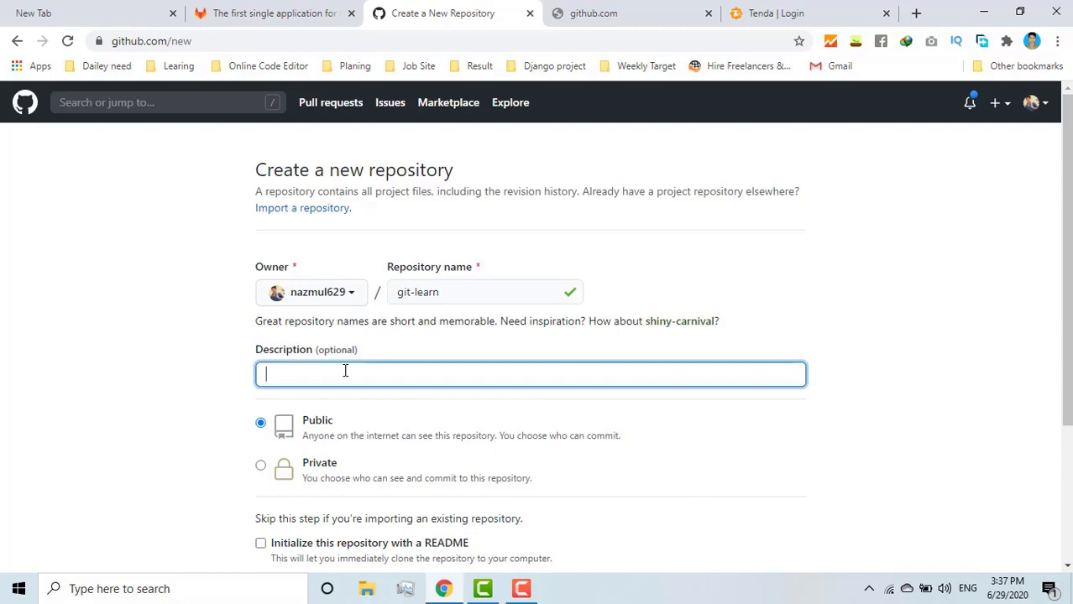
pyautogui.scroll(-1, 345, 370)
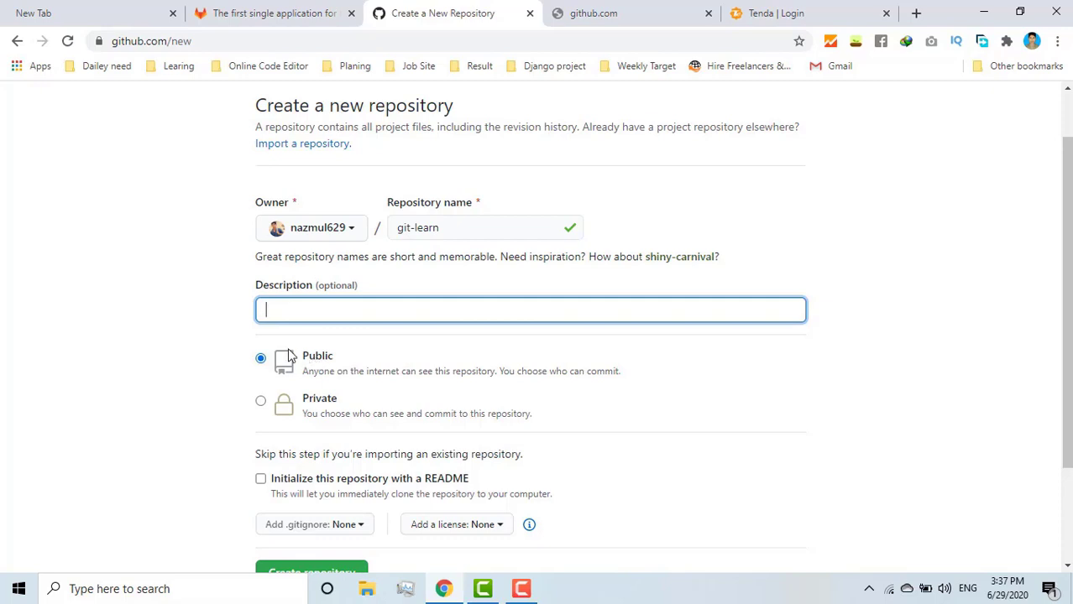
pyautogui.click(261, 402)
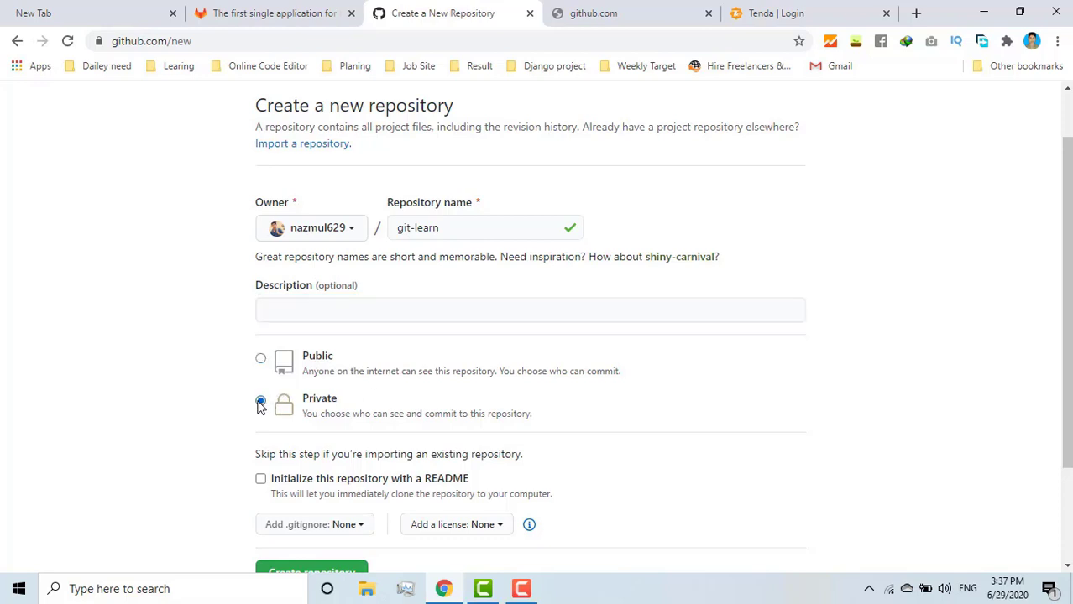
pyautogui.click(265, 358)
pyautogui.click(261, 403)
pyautogui.click(262, 356)
# Create the public git-learn repository without initializing it with a README.
pyautogui.scroll(-1, 387, 435)
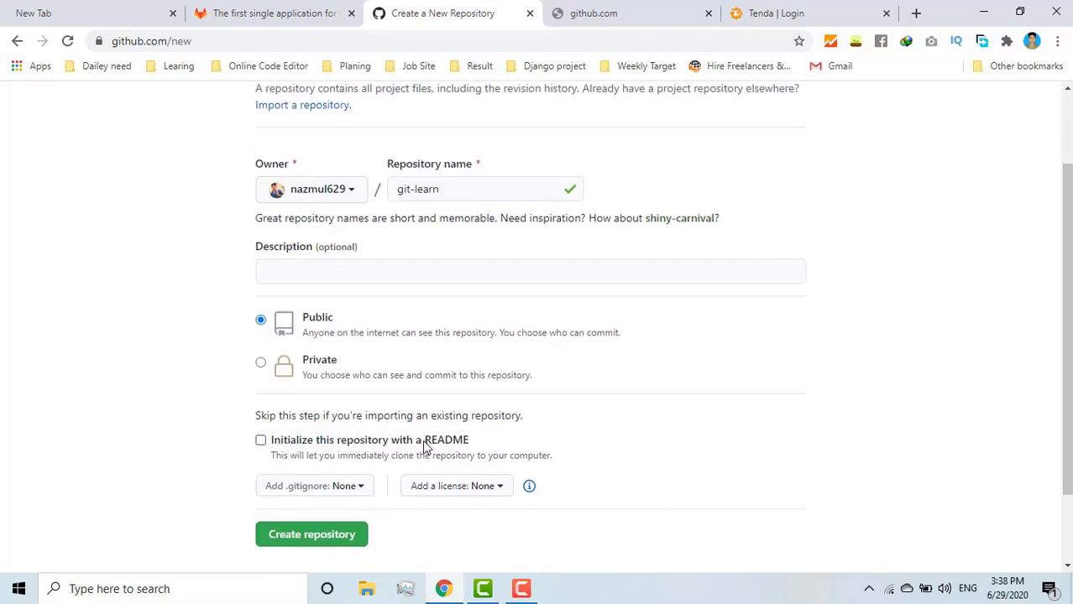
pyautogui.scroll(-1, 424, 445)
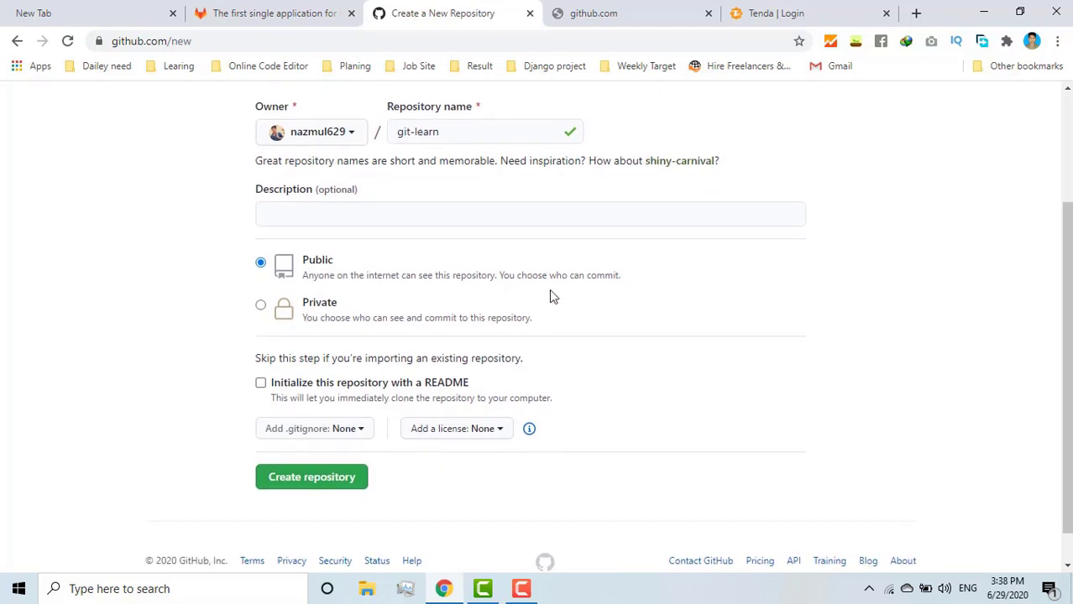
pyautogui.scroll(1, 551, 295)
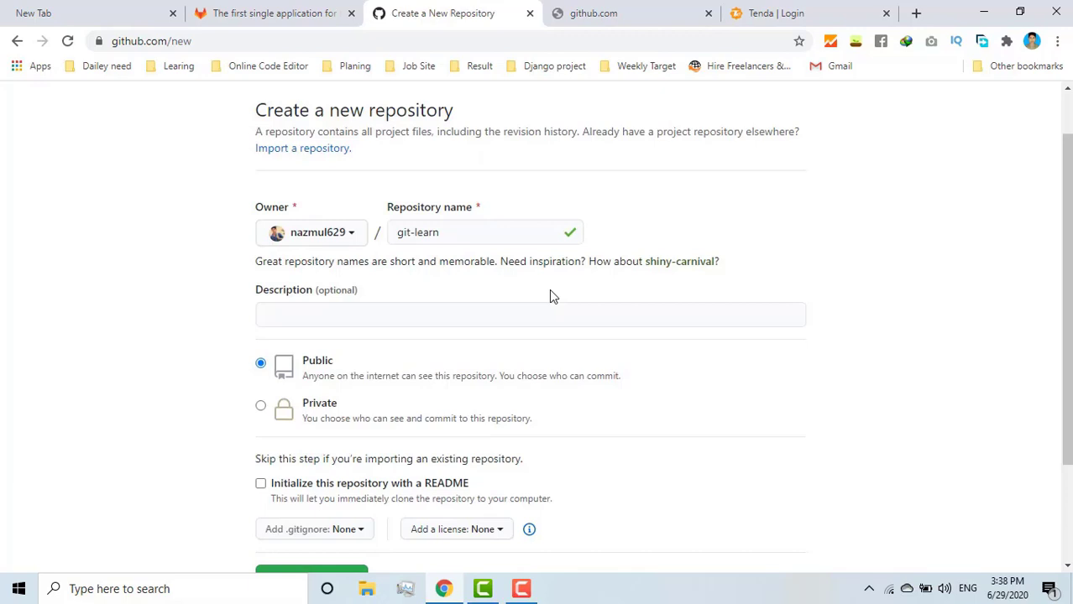
pyautogui.scroll(-2, 549, 294)
pyautogui.click(261, 346)
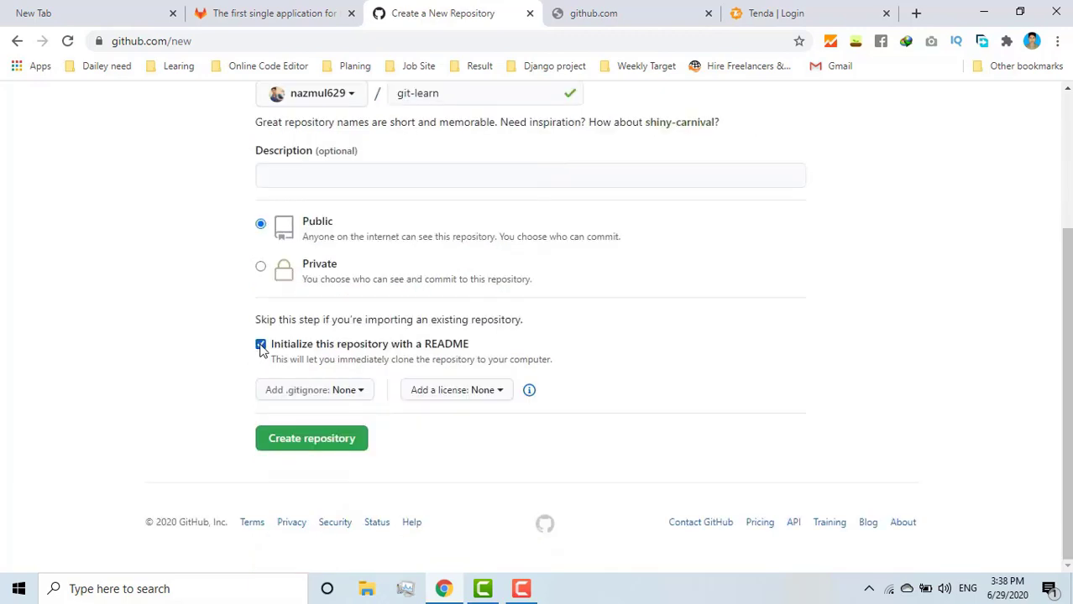
pyautogui.click(261, 346)
pyautogui.click(316, 449)
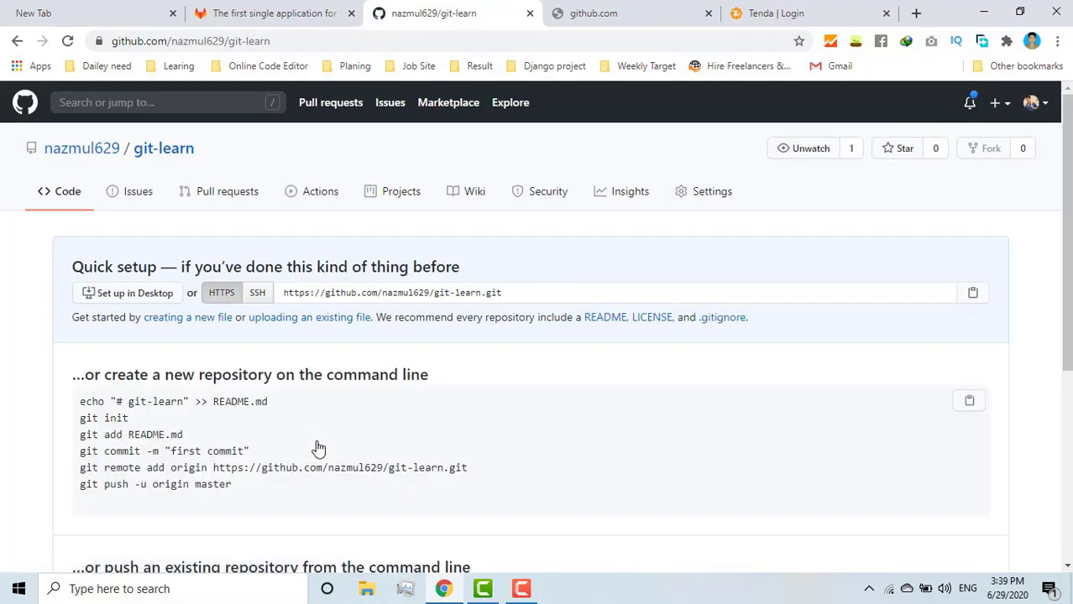
# Copy the HTTPS URL of the git-learn repository from its quick setup section.
pyautogui.scroll(-2, 495, 290)
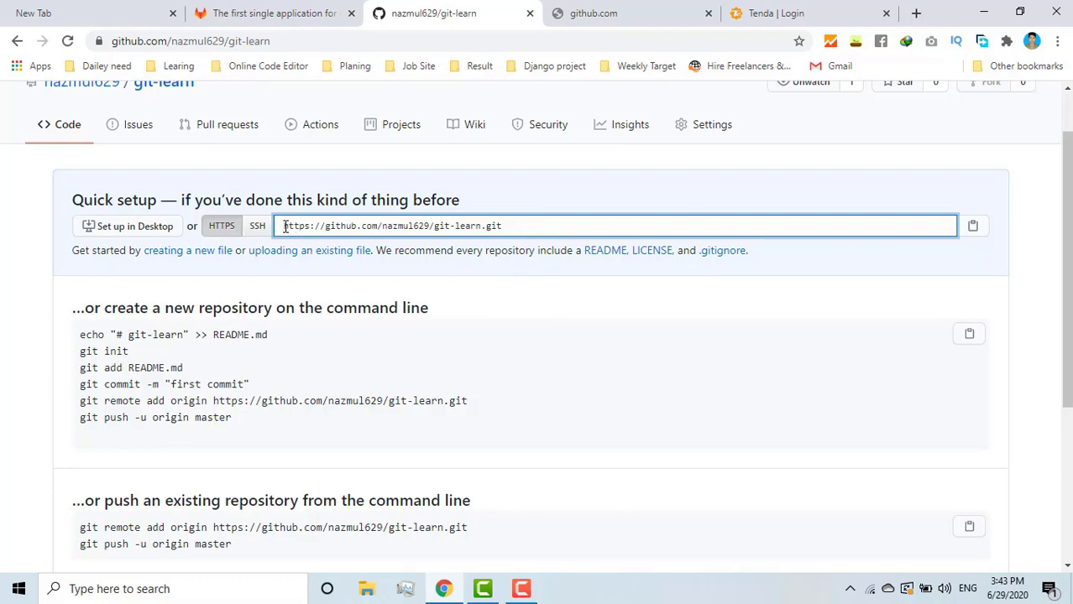
pyautogui.moveTo(282, 226); pyautogui.dragTo(509, 216)
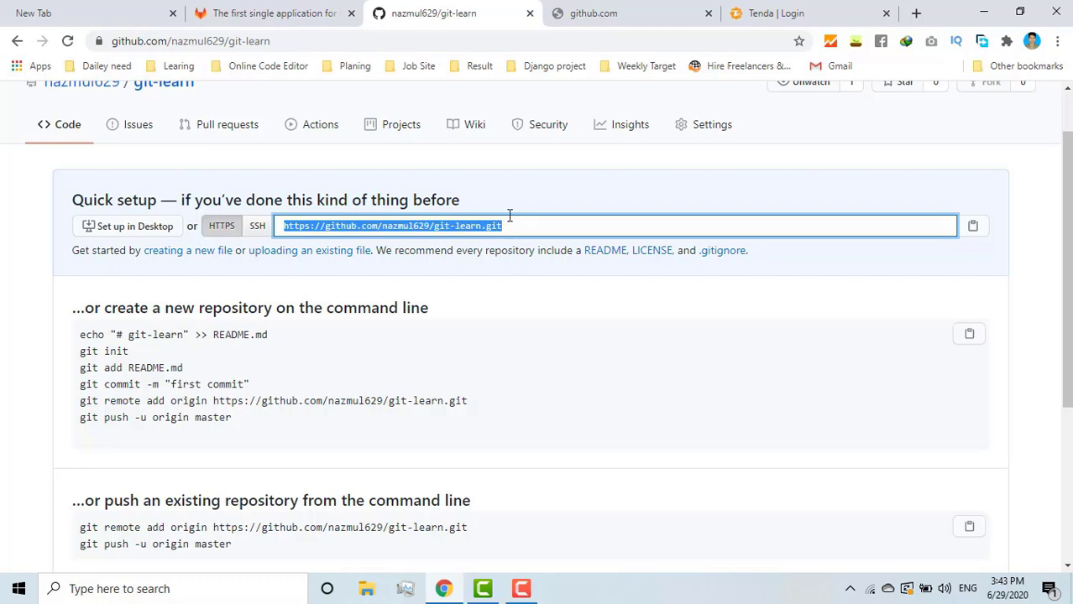
pyautogui.click(974, 227)
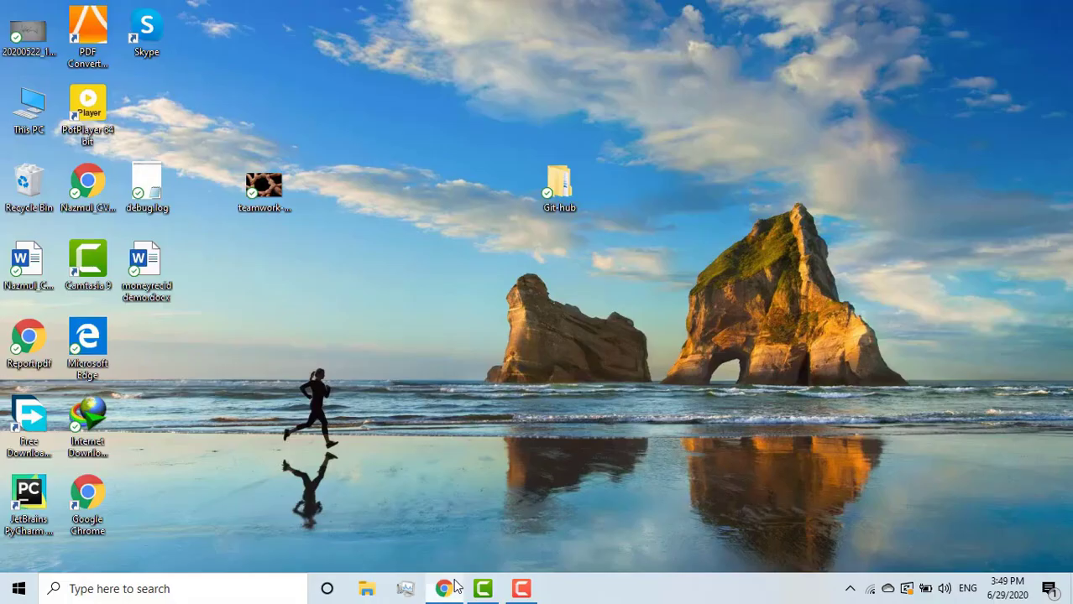
# Return to the git-learn repository page in Chrome and check its HTTPS URL.
pyautogui.click(445, 587)
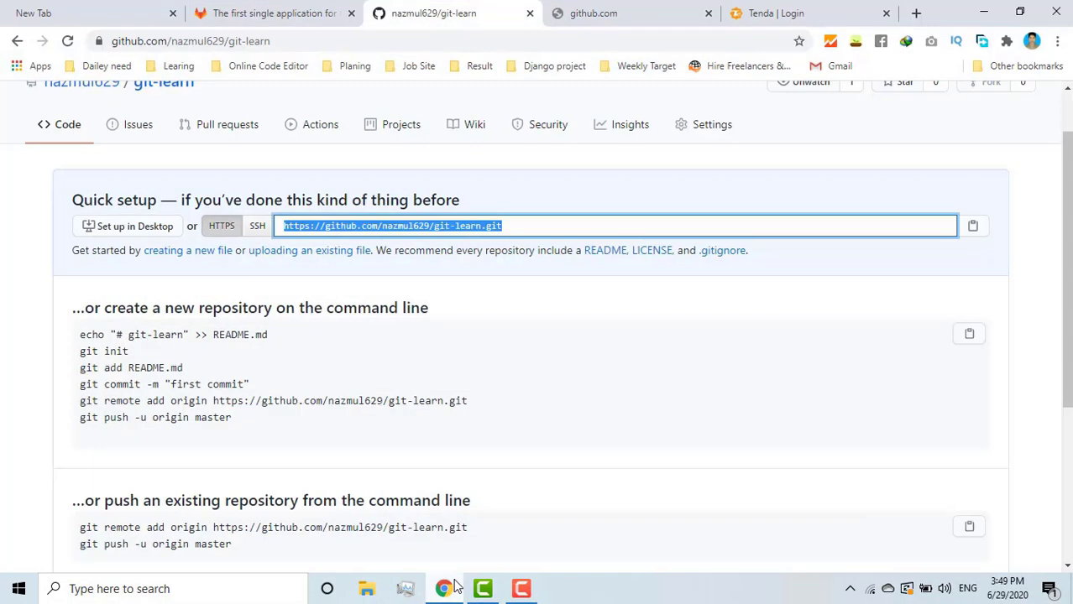
pyautogui.click(525, 401)
pyautogui.moveTo(529, 245); pyautogui.dragTo(523, 228)
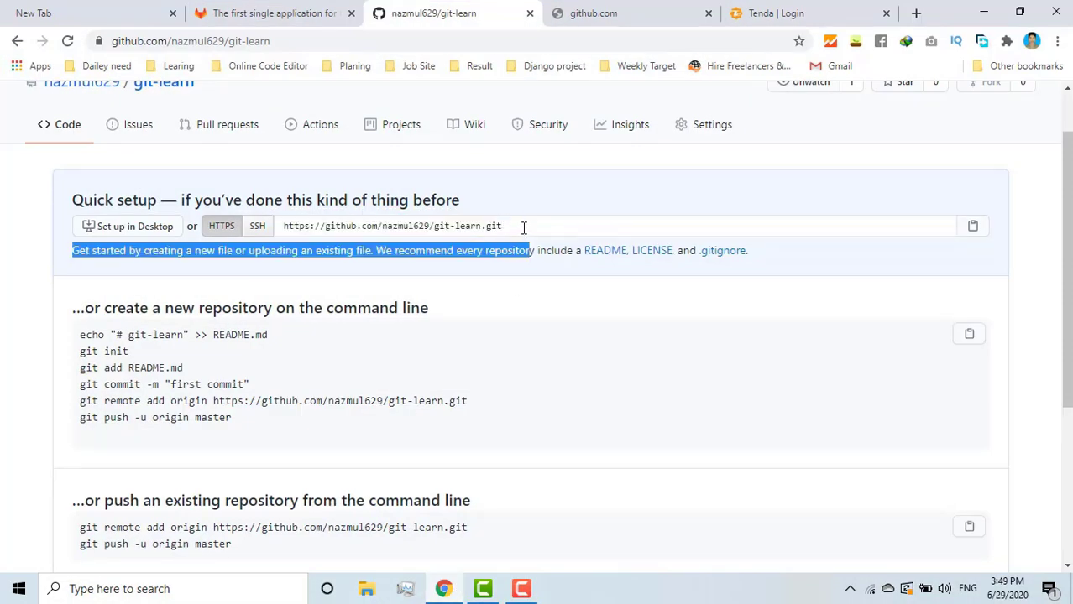
pyautogui.click(523, 227)
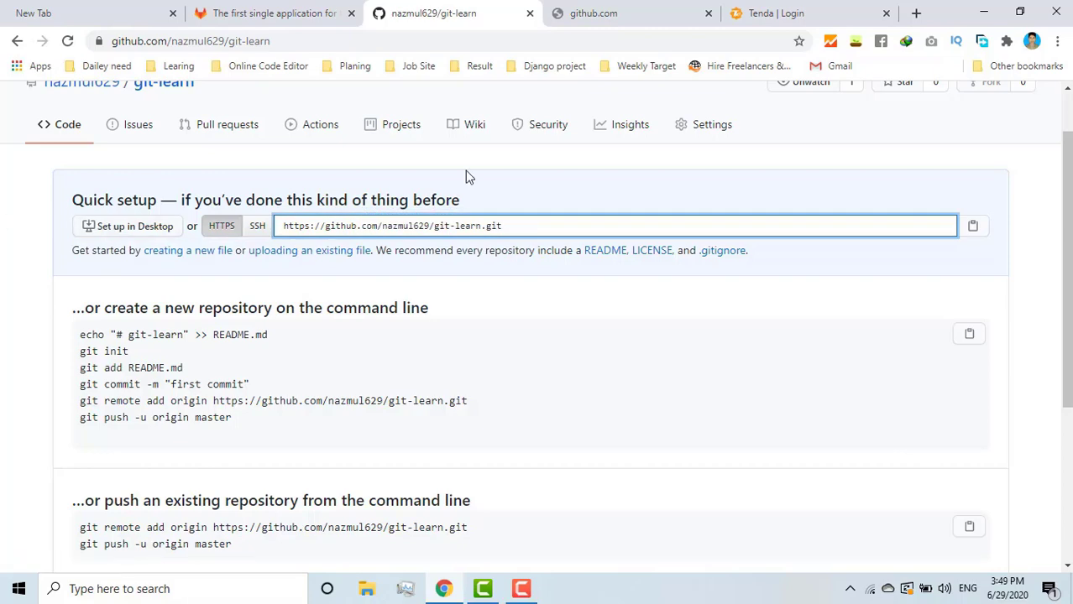
# Minimize the browser and open the Git-hub folder on the desktop.
pyautogui.click(987, 7)
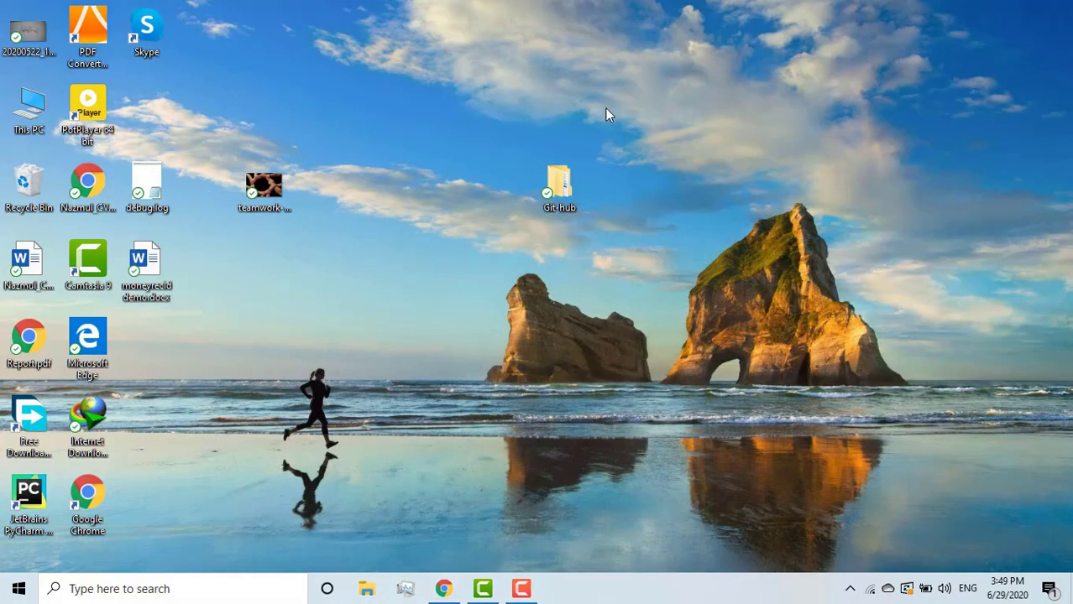
pyautogui.doubleClick(569, 200)
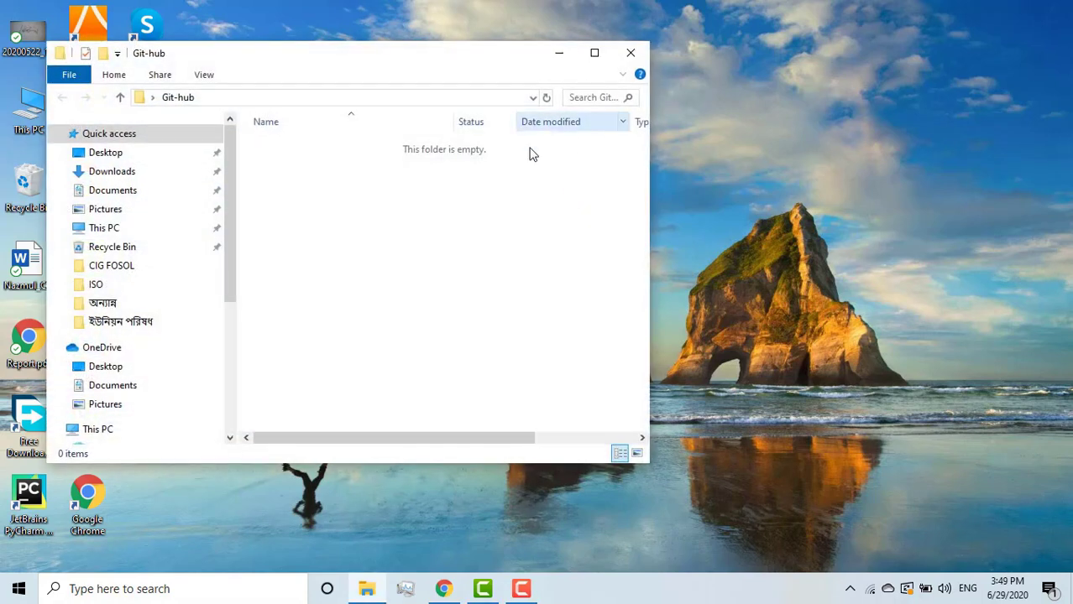
pyautogui.rightClick(402, 182)
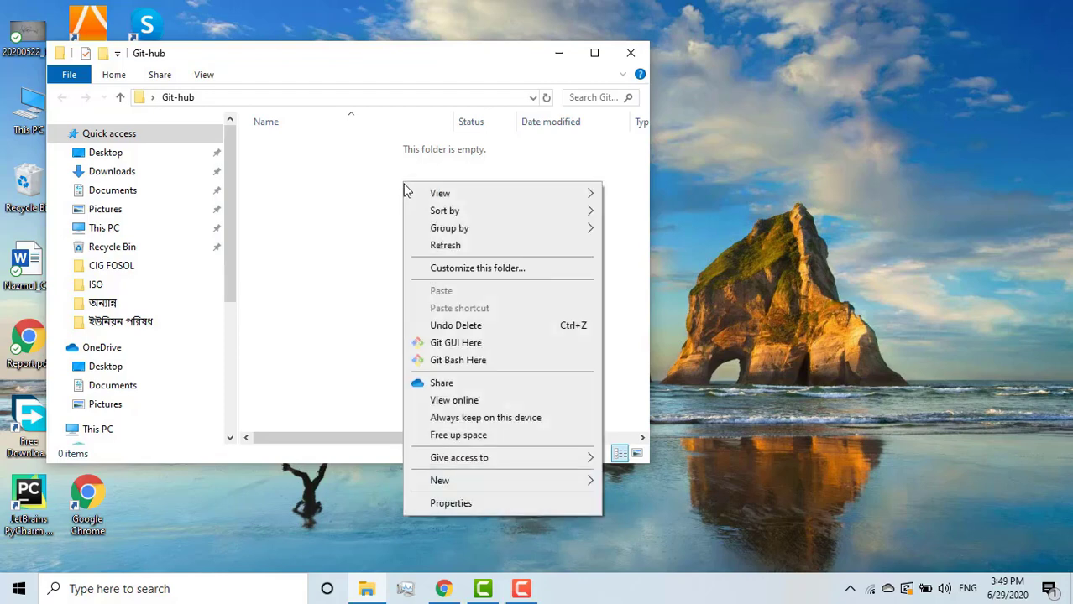
pyautogui.click(454, 363)
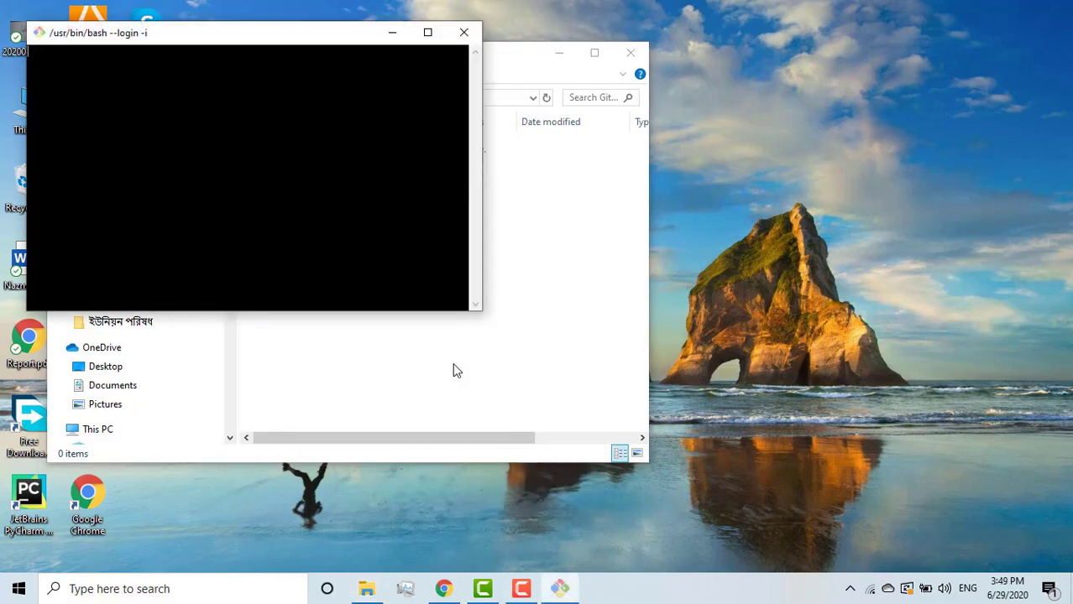
pyautogui.click(471, 34)
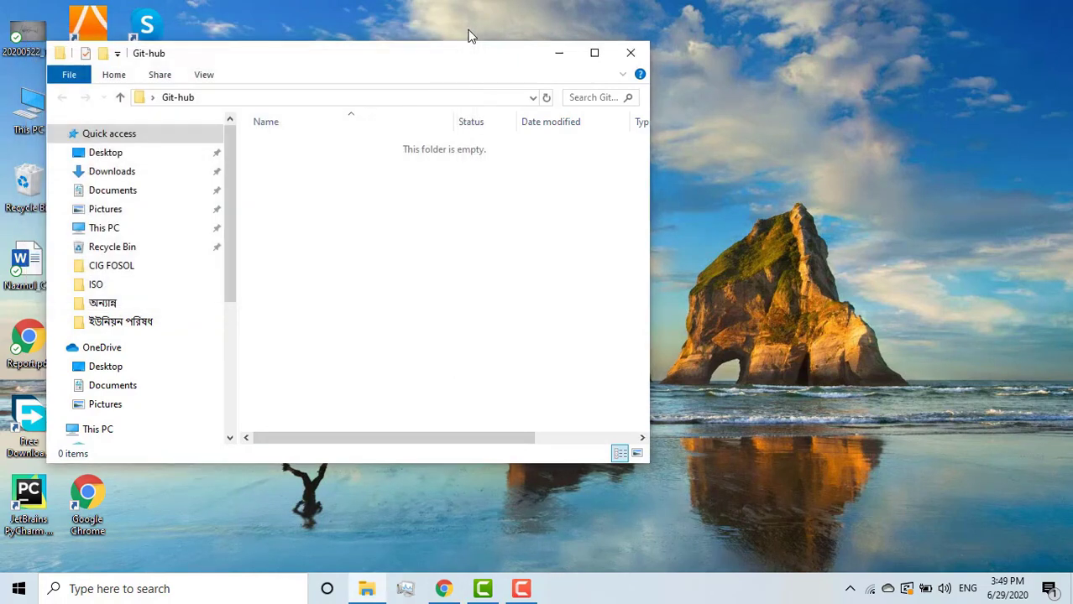
# Open Git Bash at the desktop location and list its contents with ls.
pyautogui.rightClick(769, 112)
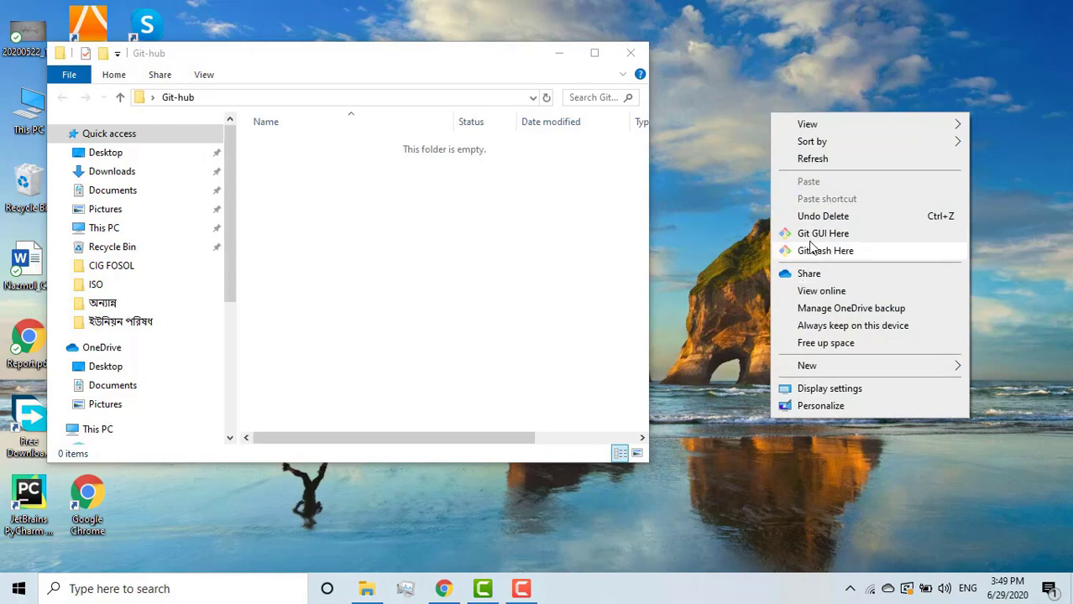
pyautogui.click(812, 255)
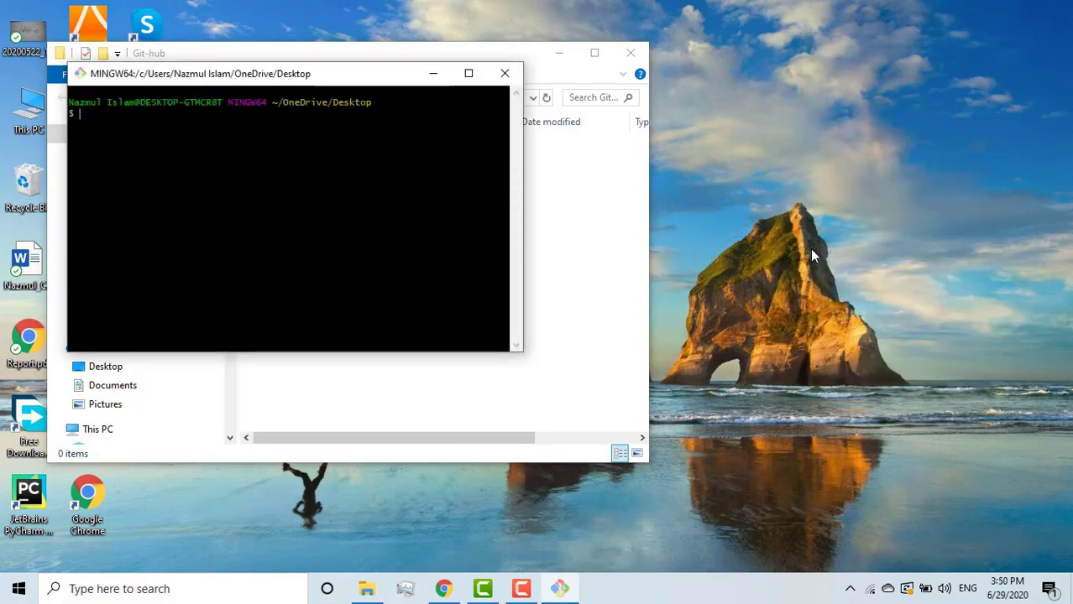
pyautogui.write('ls')
pyautogui.press('Return')
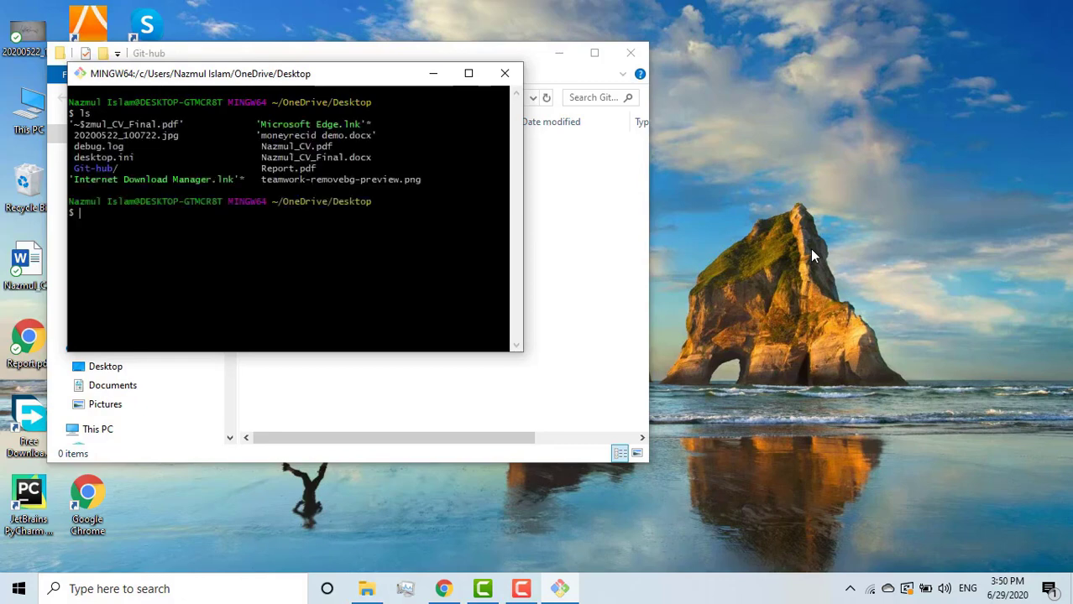
# Change into the Git-hub directory in Git Bash and list its contents with ls.
pyautogui.moveTo(116, 157)
pyautogui.mouseDown()
pyautogui.moveTo(67, 168)
pyautogui.moveTo(108, 171)
pyautogui.mouseUp()
pyautogui.click(107, 170)
pyautogui.write('cd G')
pyautogui.press('Tab')
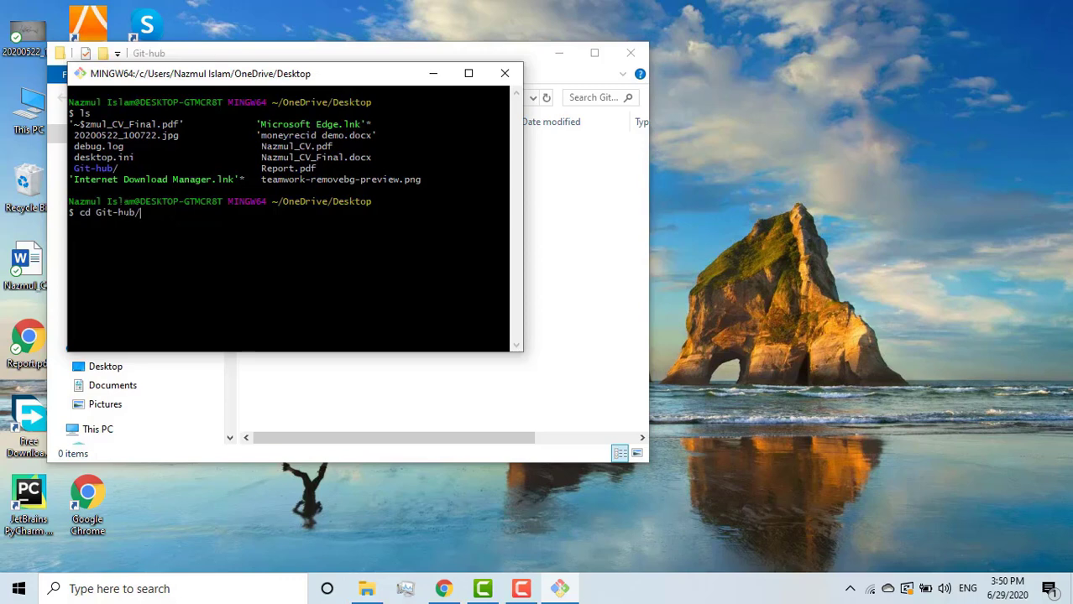
pyautogui.press('Return')
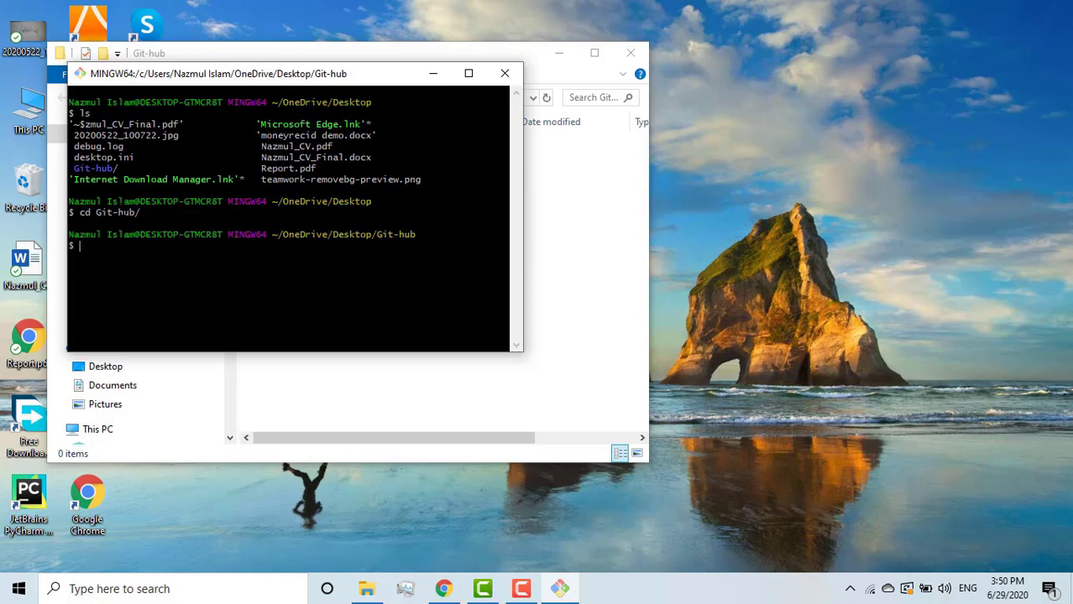
pyautogui.write('ls')
pyautogui.press('Return')
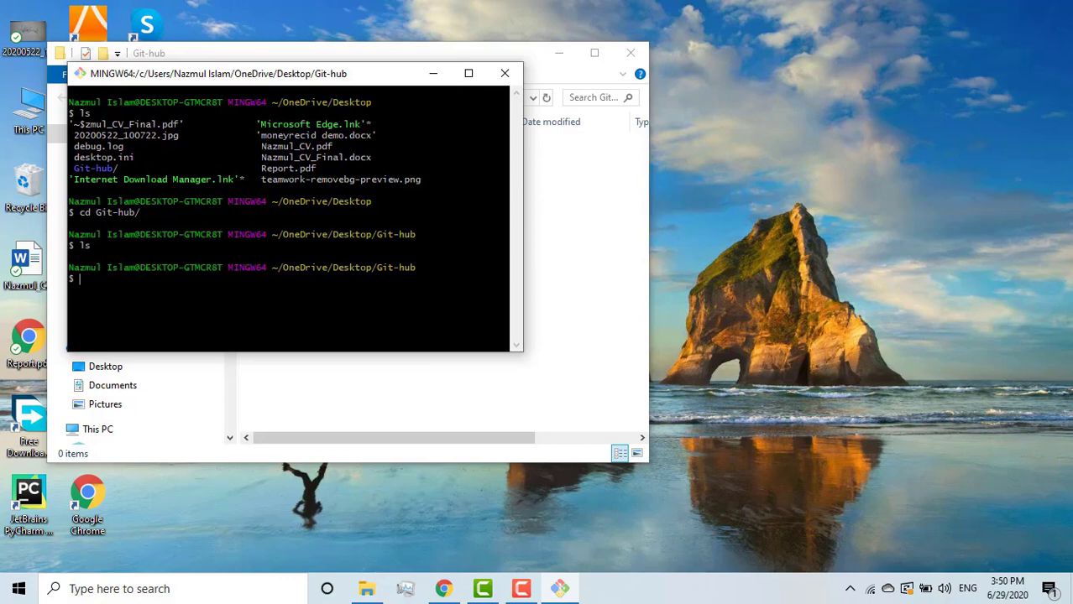
# Enlarge the Git Bash text and arrange the terminal side by side with the Git-hub folder window.
pyautogui.hotkey('ctrl', '+')
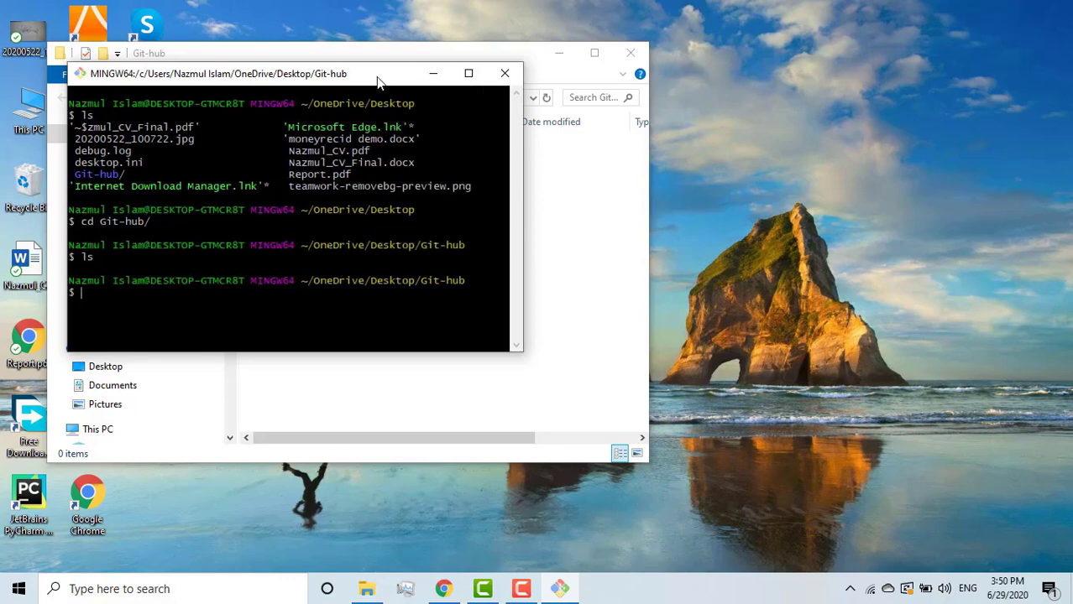
pyautogui.moveTo(376, 78); pyautogui.dragTo(0, 128)
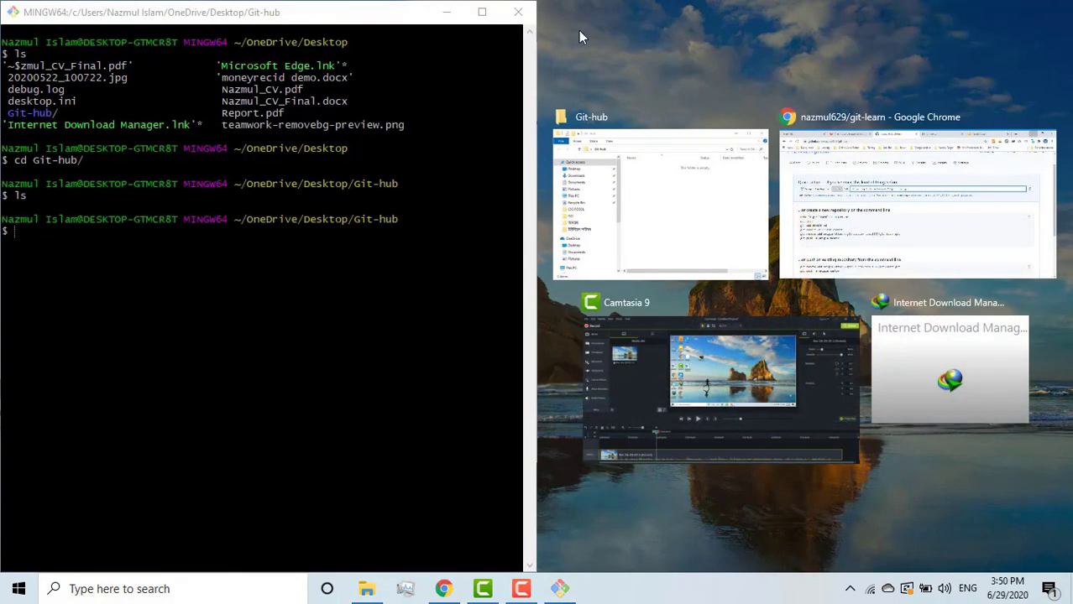
pyautogui.click(672, 192)
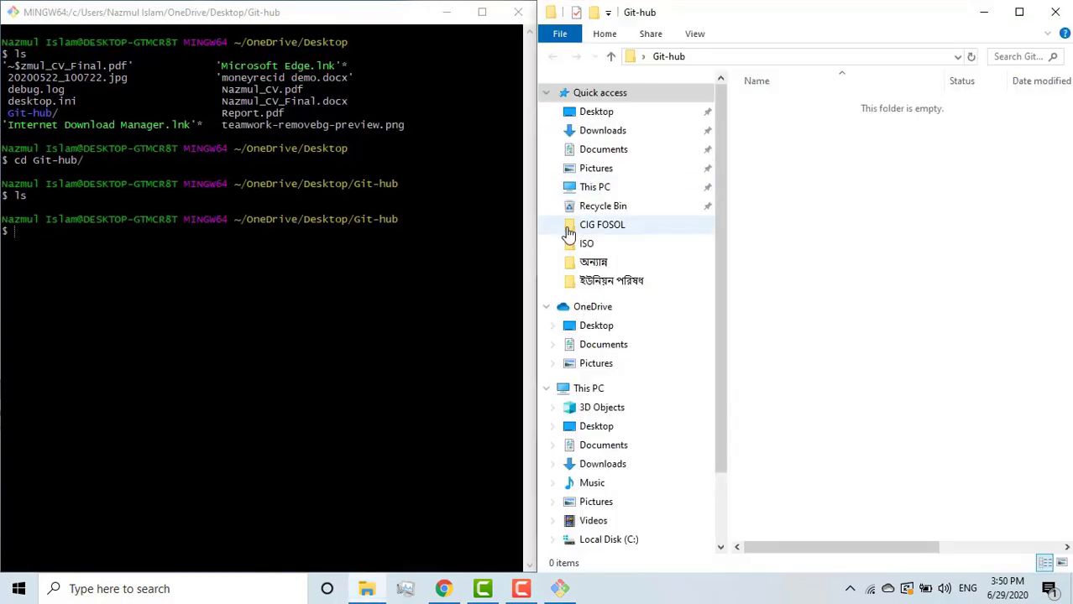
# Switch to Chrome and view the quick setup section and command-line instructions on the git-learn repository page.
pyautogui.hotkey('alt', 'Tab')
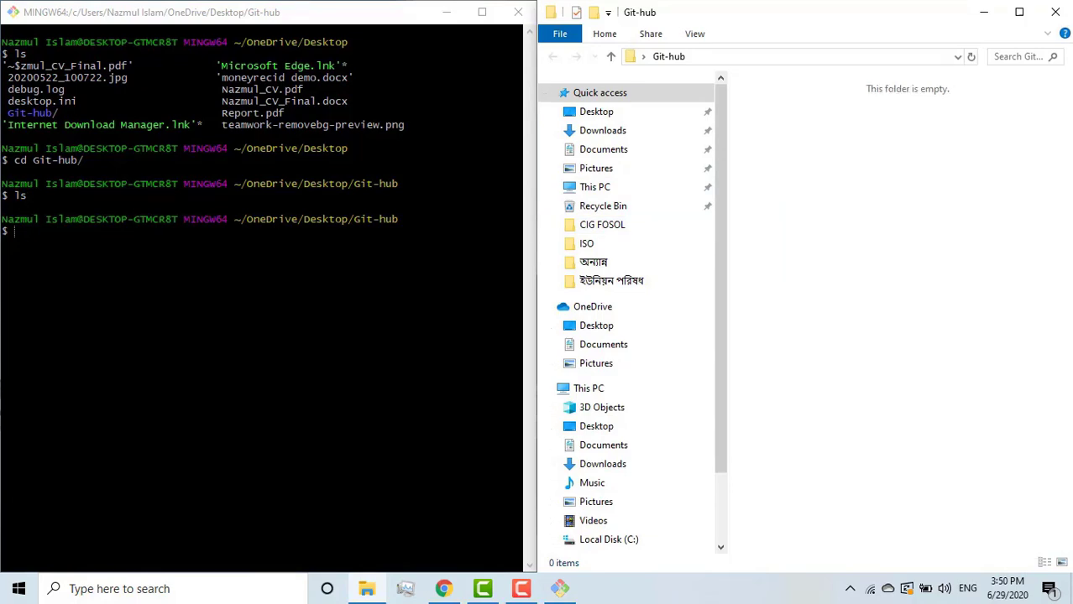
pyautogui.hotkey('ctrl', '+')
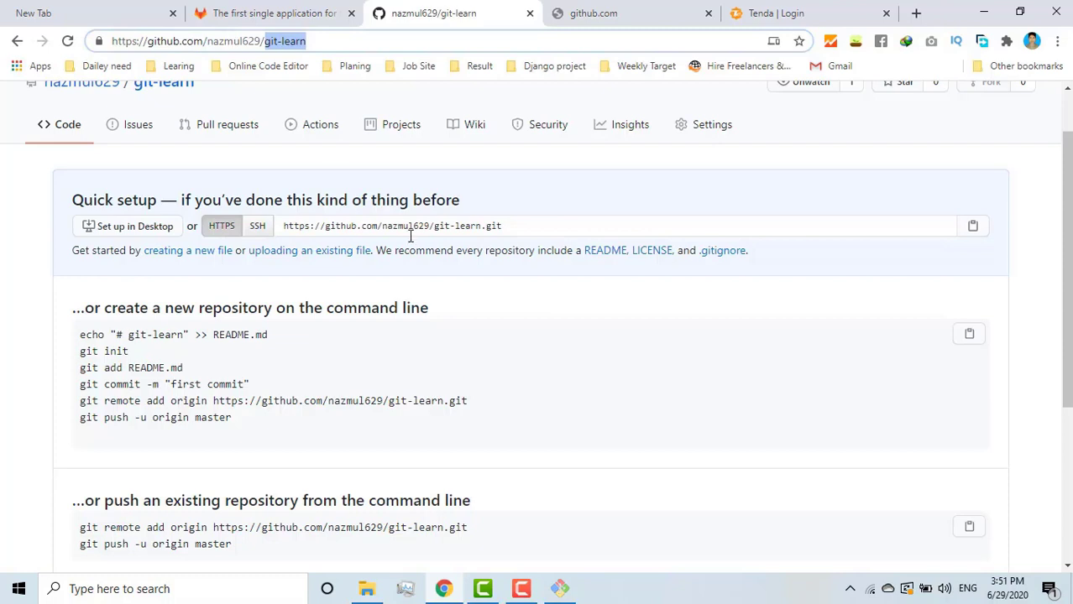
pyautogui.click(412, 359)
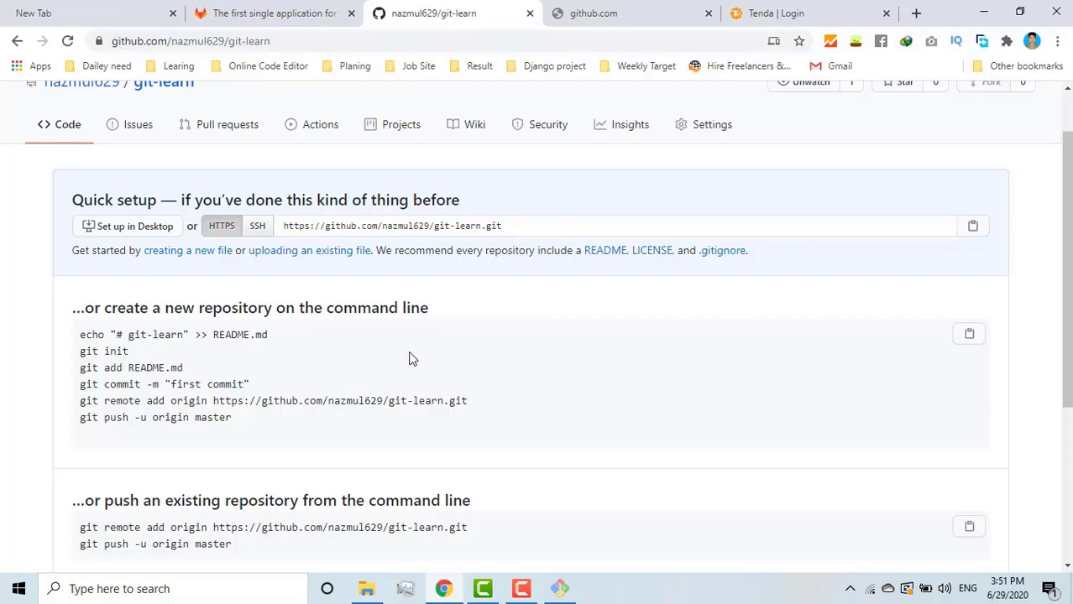